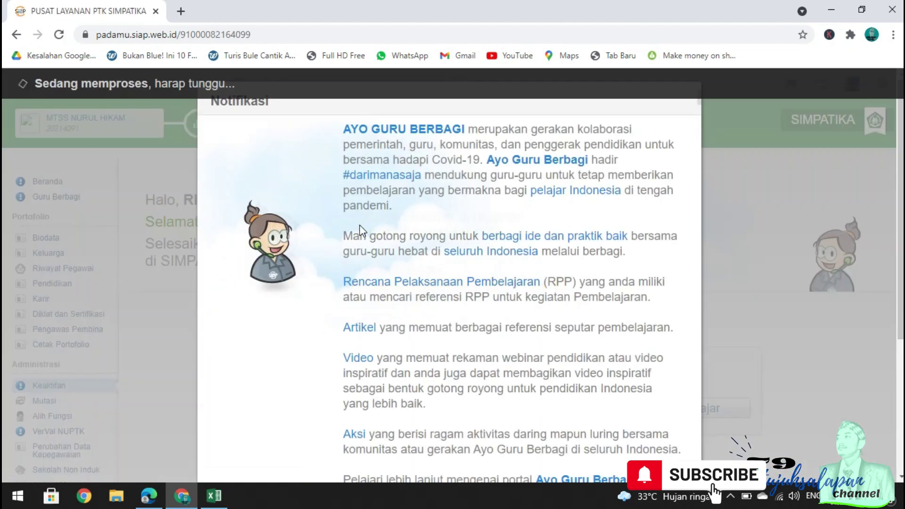
Scroll down the teacher's SIMPATIKA dashboard while the Ayo Guru Berbagi notification loads.
scroll(613, 306, "down", 5)
Dismiss the Ayo Guru Berbagi notification and go to Tunjangan > SKBK & SKMT.
left_click(669, 446)
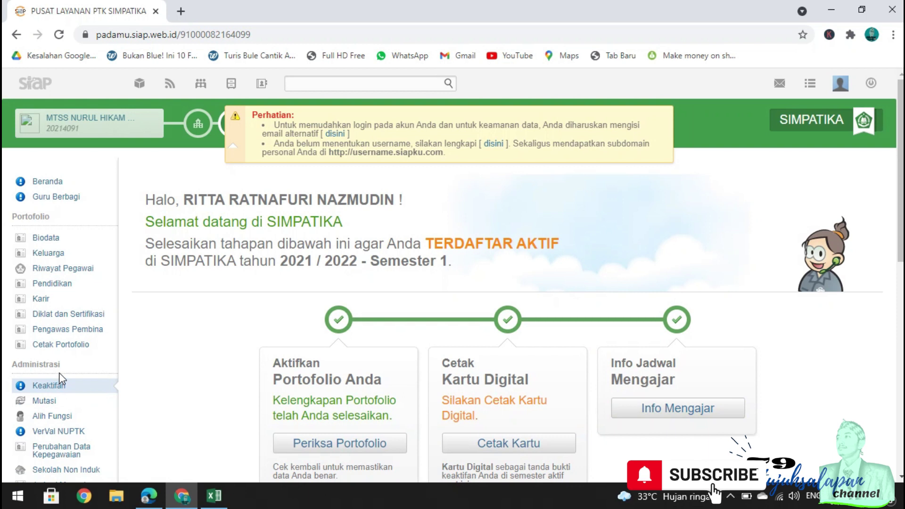
scroll(101, 370, "down", 3)
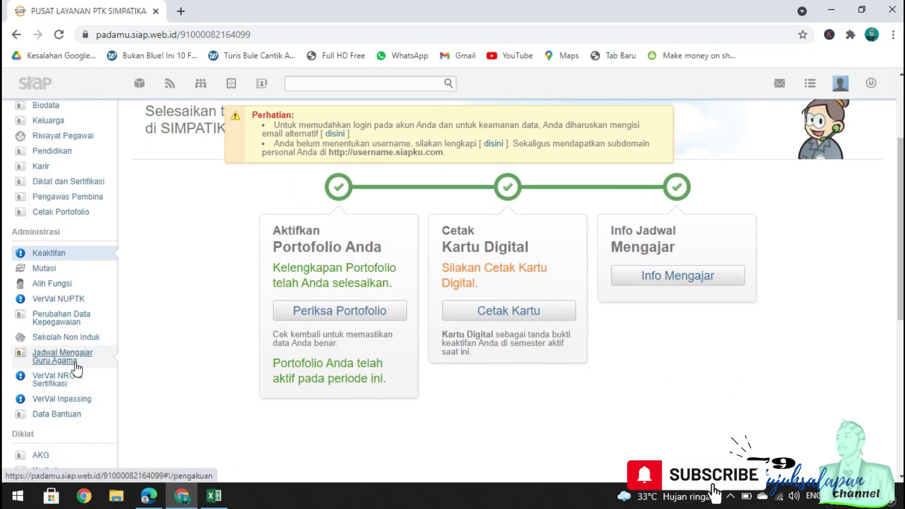
scroll(88, 356, "down", 3)
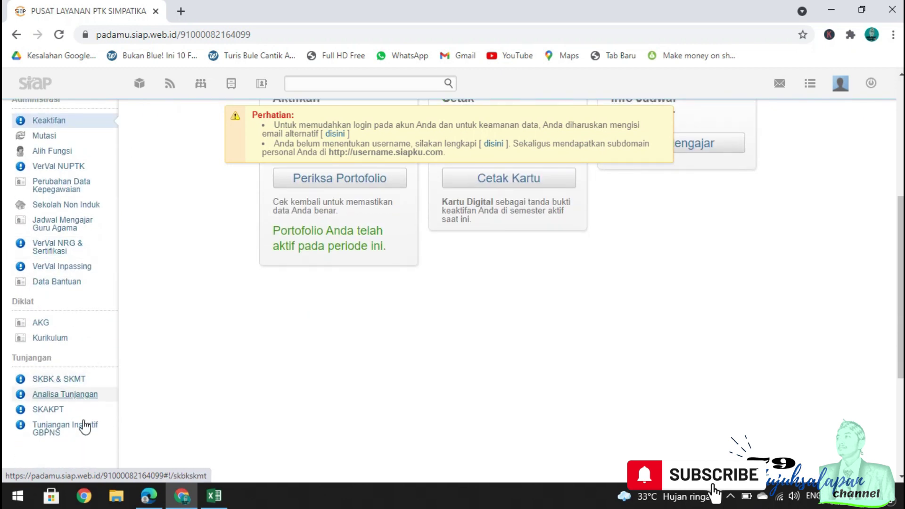
left_click(84, 380)
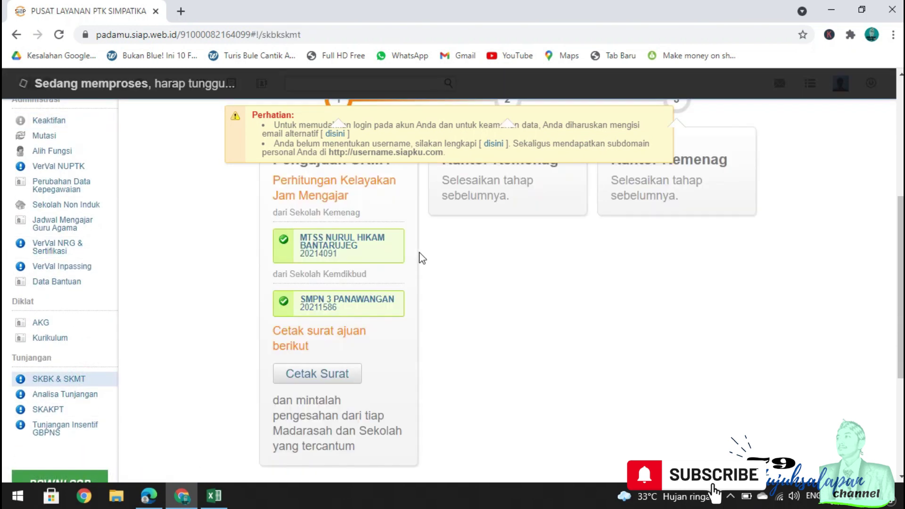
scroll(370, 307, "down", 3)
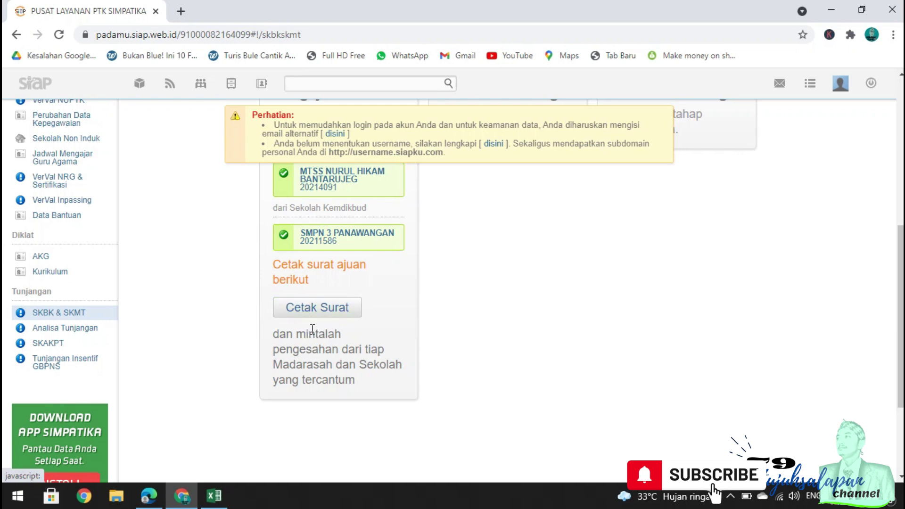
Print the SKMT request letters (Cetak Surat Ajuan) for both listed schools.
left_click(331, 308)
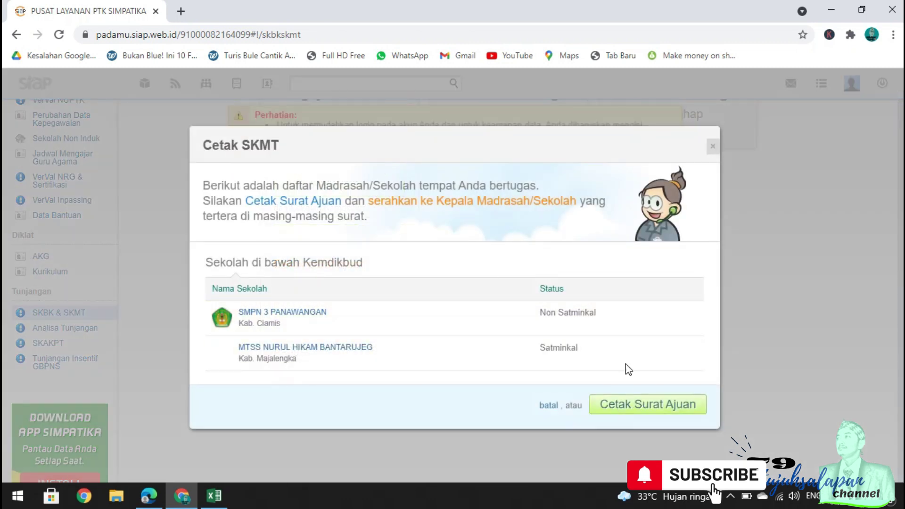
left_click(669, 408)
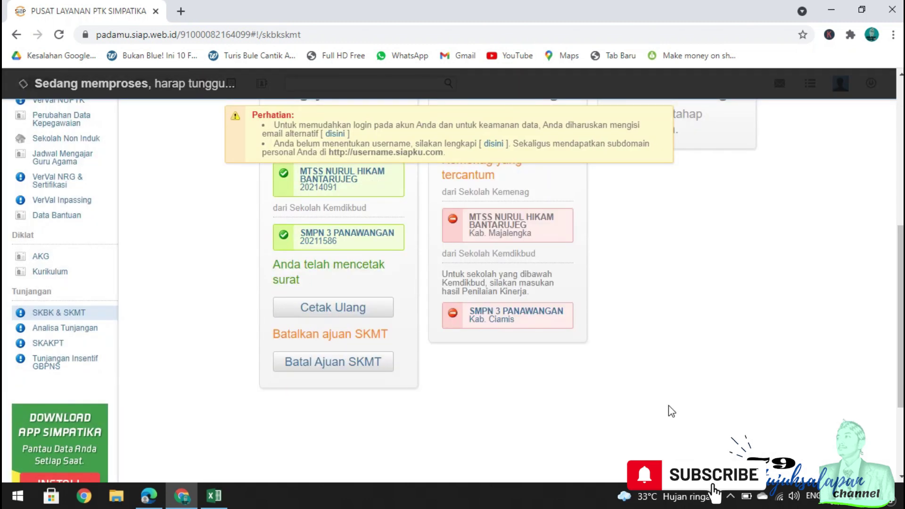
scroll(579, 306, "up", 1)
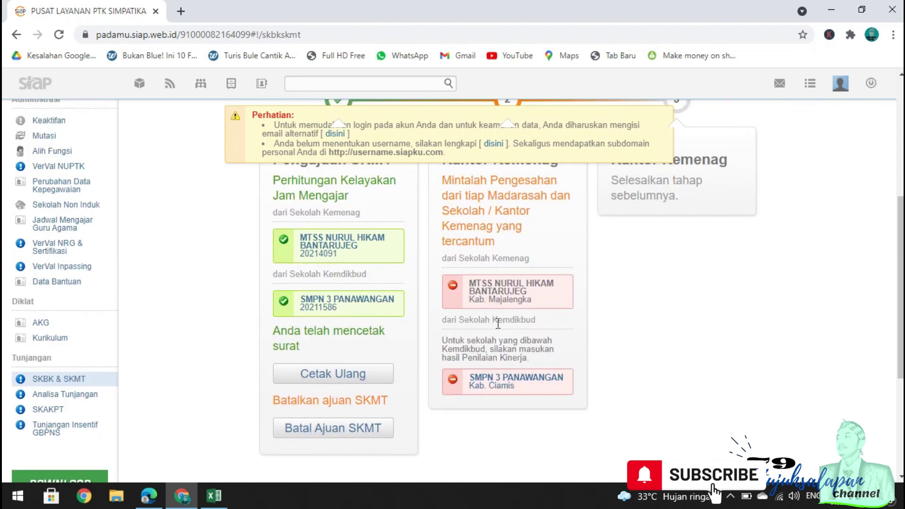
scroll(508, 319, "up", 1)
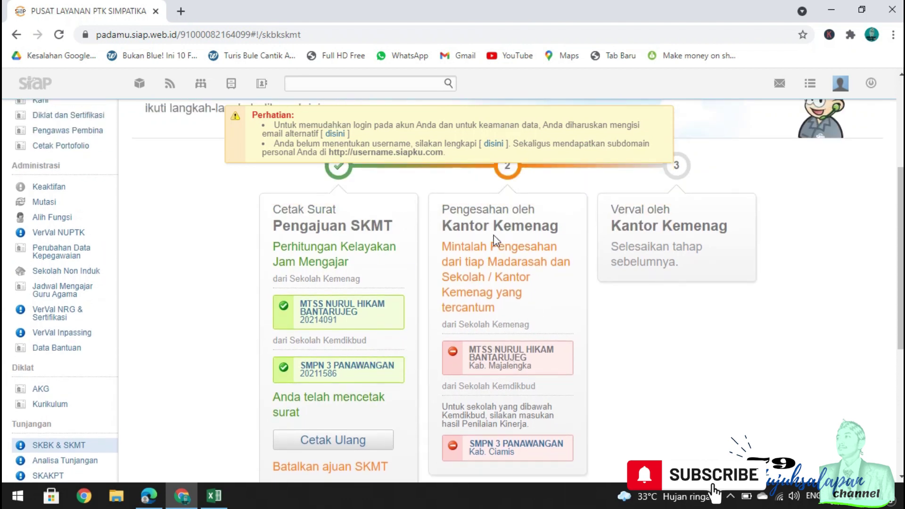
scroll(377, 368, "down", 1)
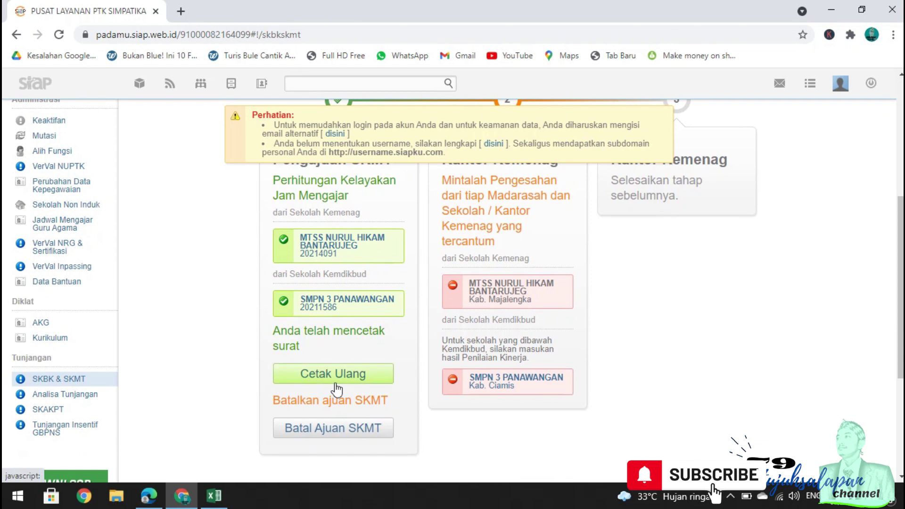
Reprint the SKMT documents and save the two-page S29a letter as a PDF in Downloads.
left_click(336, 377)
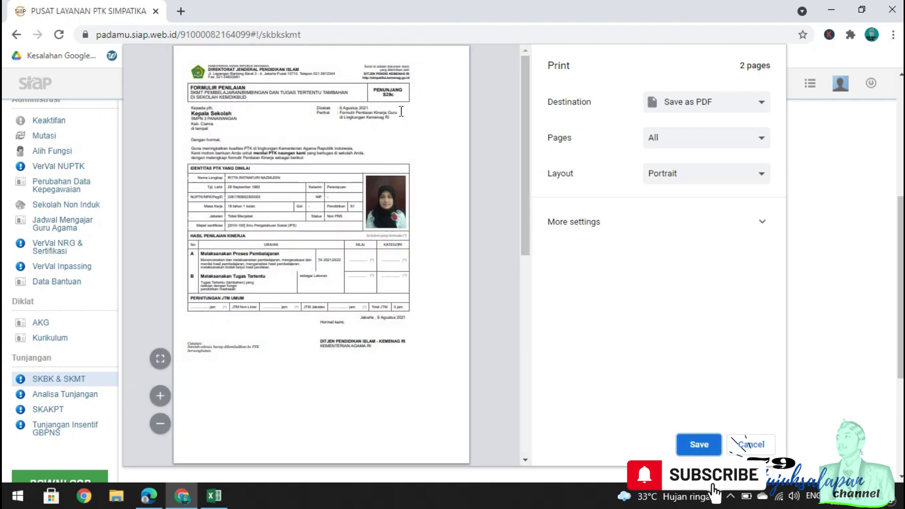
scroll(391, 228, "down", 5)
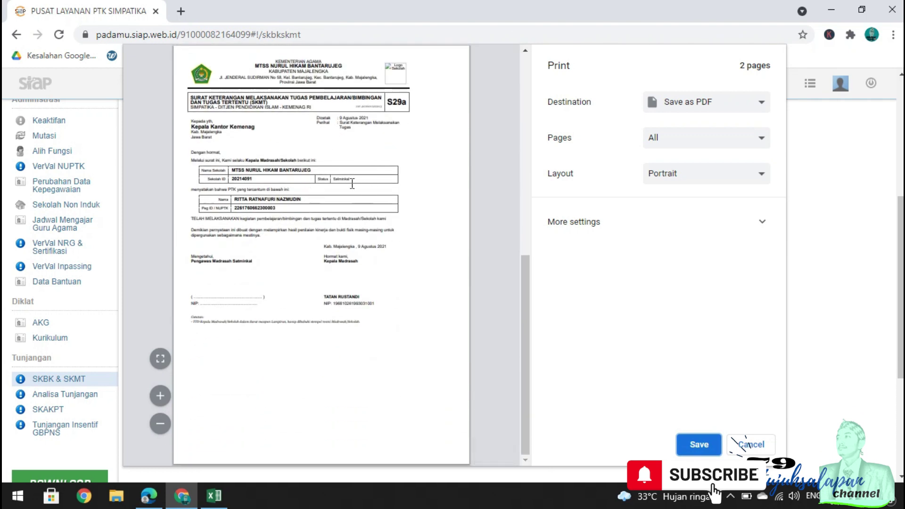
scroll(468, 219, "up", 5)
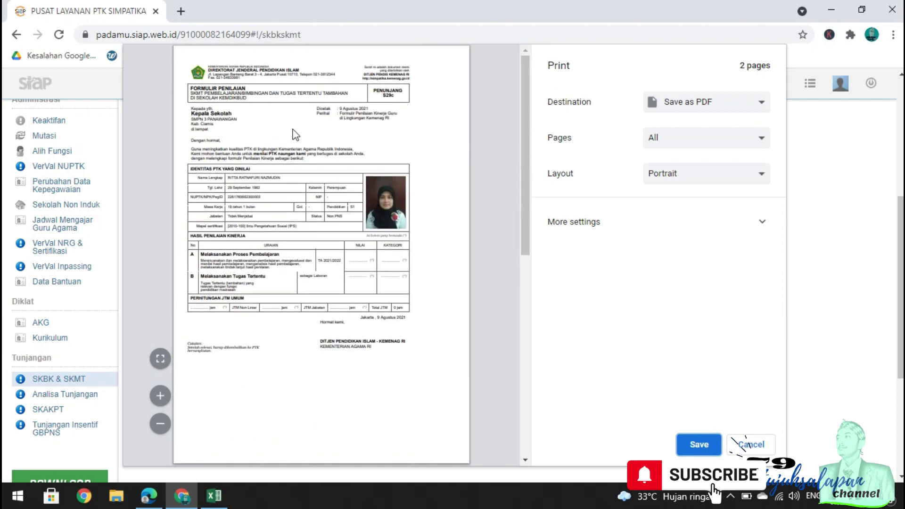
scroll(299, 205, "down", 5)
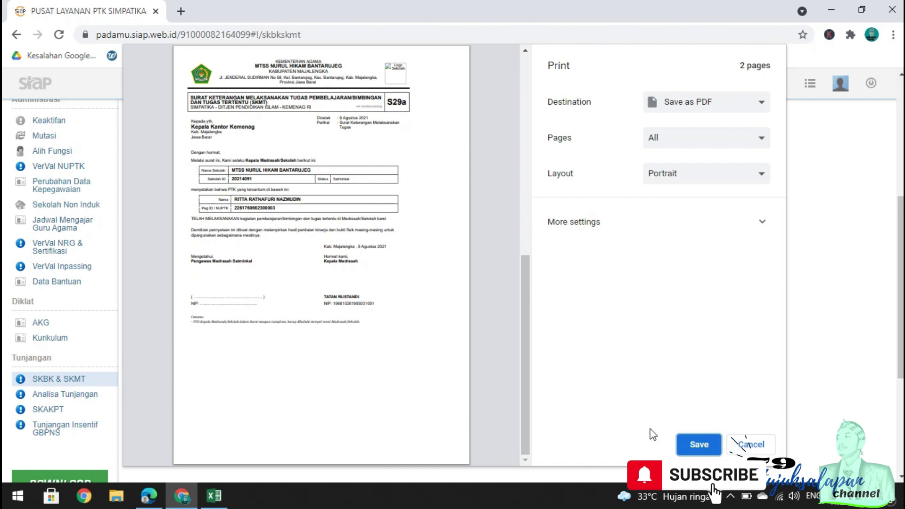
left_click(707, 446)
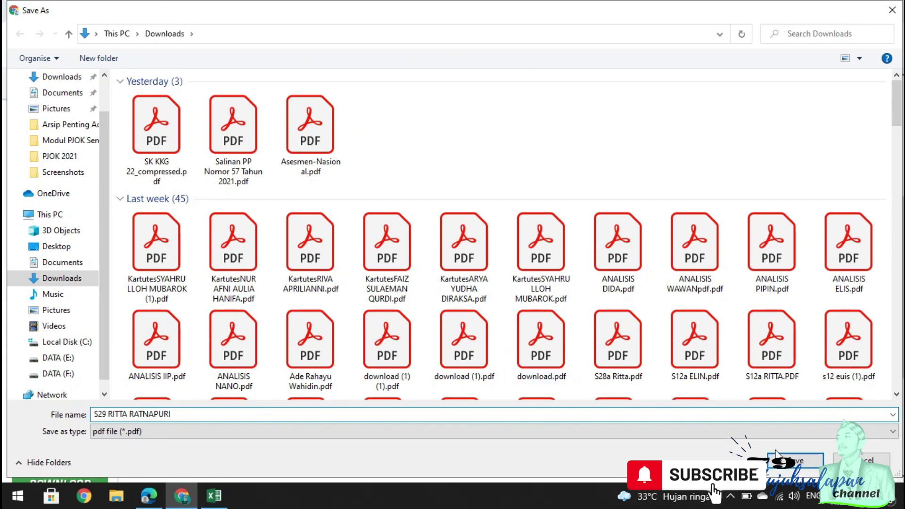
left_click(800, 462)
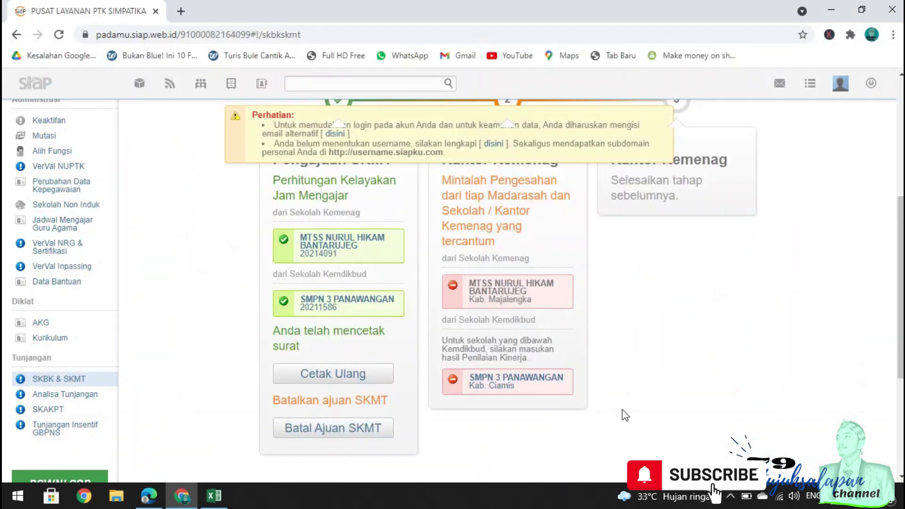
scroll(528, 264, "up", 2)
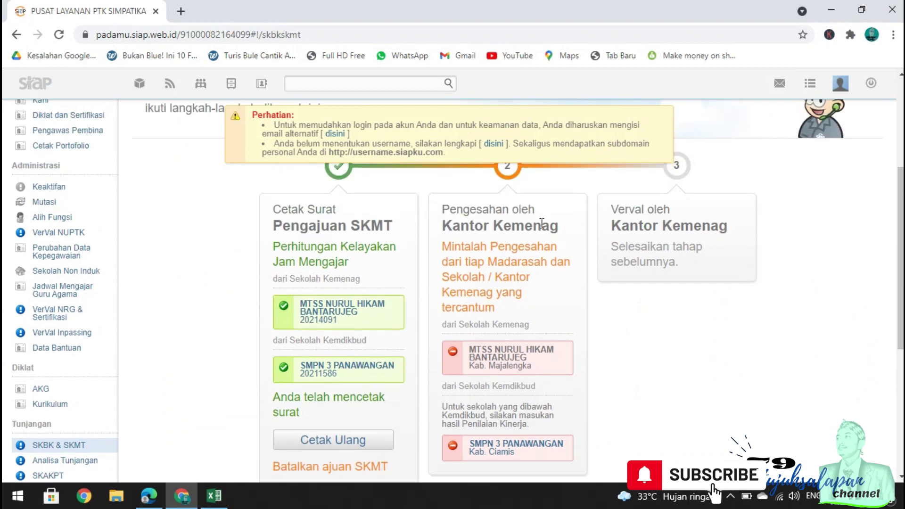
scroll(513, 187, "up", 2)
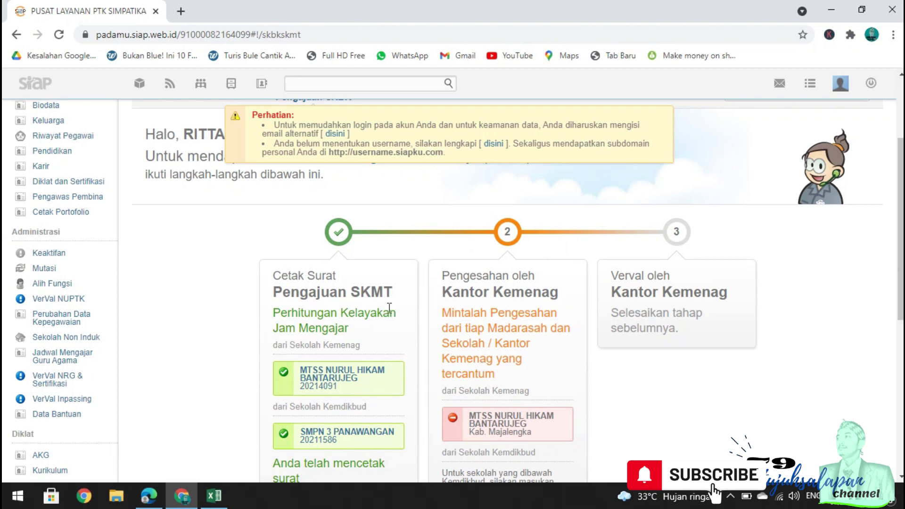
In the madrasah head's Edge session, open the Pengesahan SKMT teacher list under SKBK & SKMT.
left_click(154, 504)
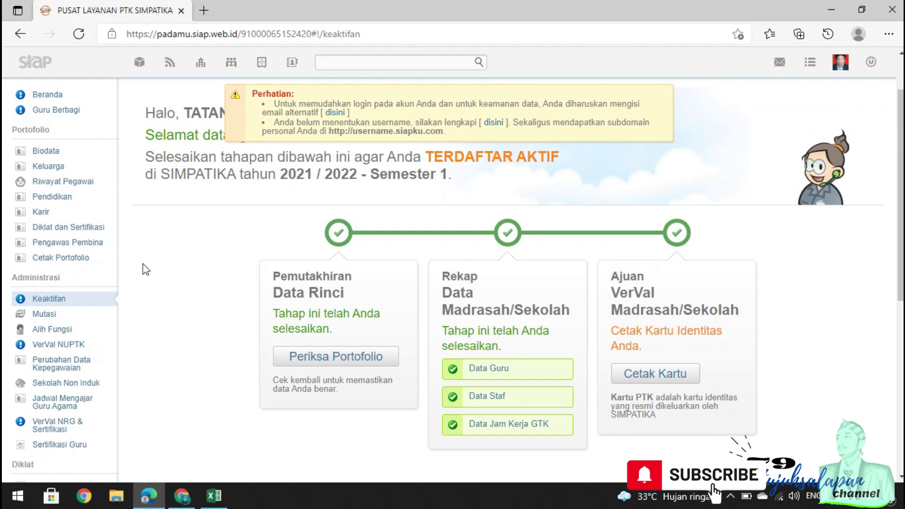
scroll(106, 267, "down", 4)
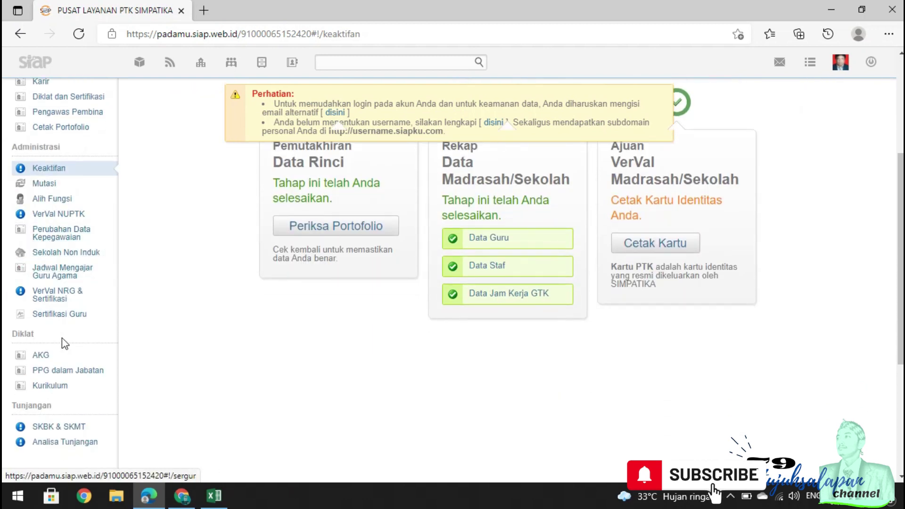
left_click(70, 362)
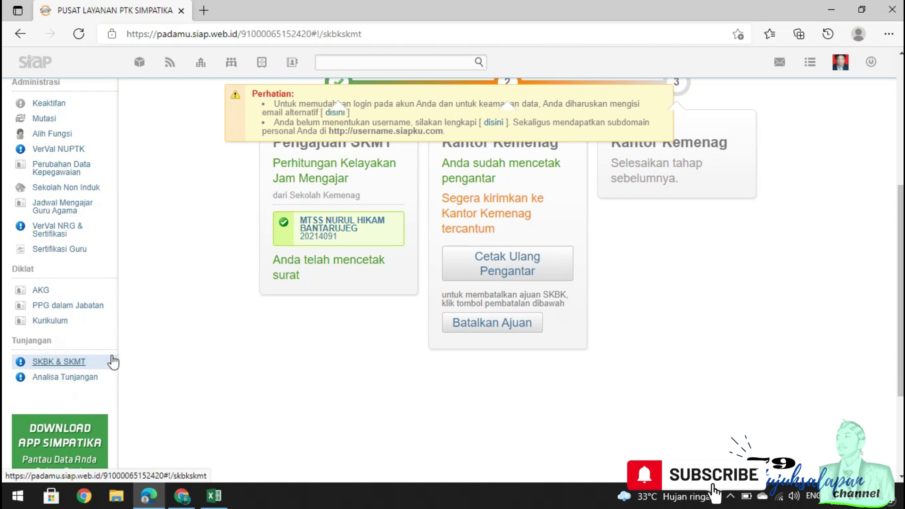
scroll(296, 290, "up", 3)
scroll(296, 290, "up", 2)
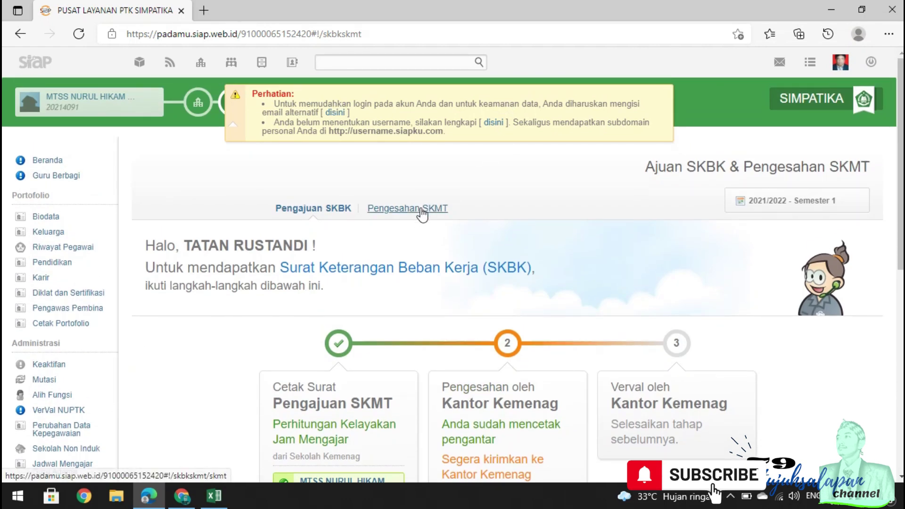
left_click(421, 208)
scroll(479, 262, "down", 8)
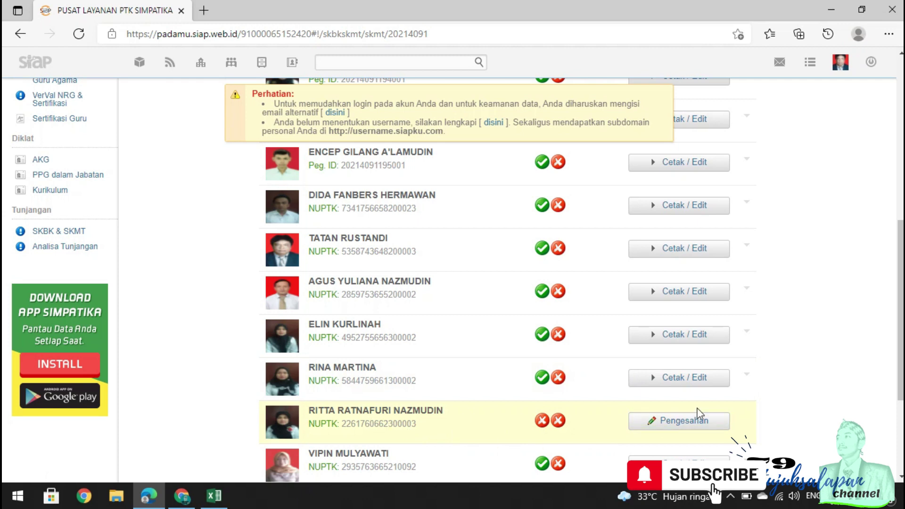
Enter 83 for both the teaching process and additional duty scores, save them, and print the recap.
left_click(671, 427)
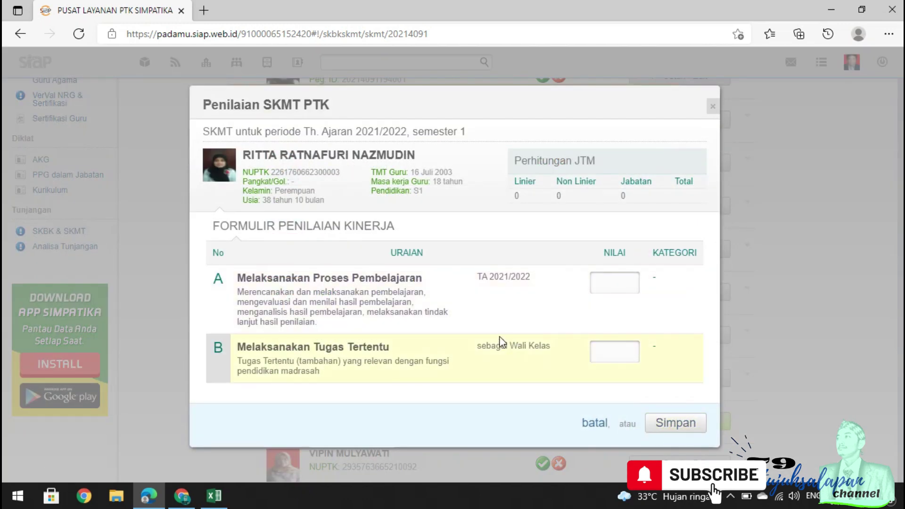
left_click(605, 283)
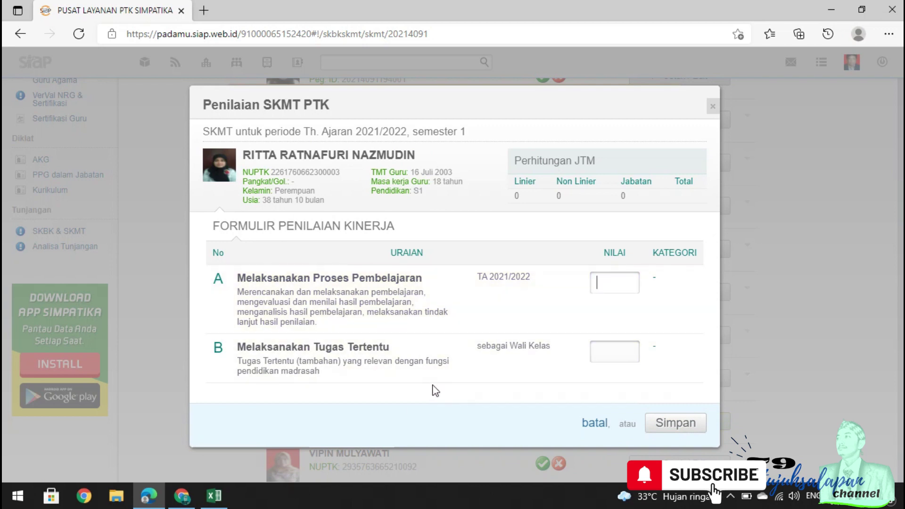
type("83")
left_click(602, 350)
type("83")
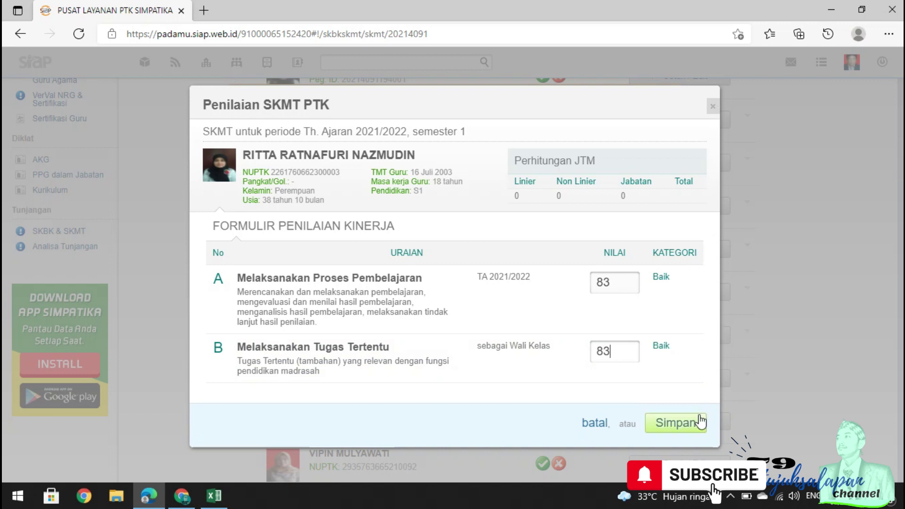
left_click(700, 421)
left_click(679, 426)
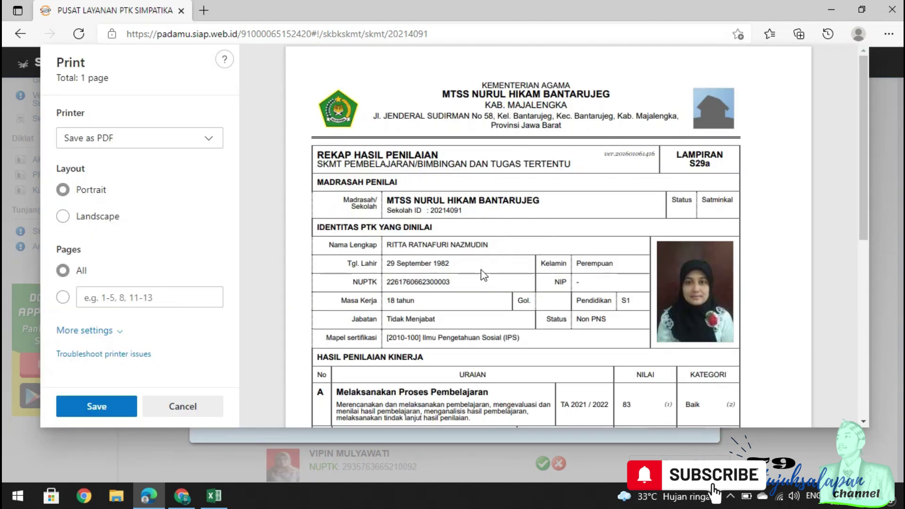
Save the Lampiran S29a recap to Downloads as a LAMPIRAN S29A PDF with the teacher's name, then close the review.
scroll(526, 283, "down", 5)
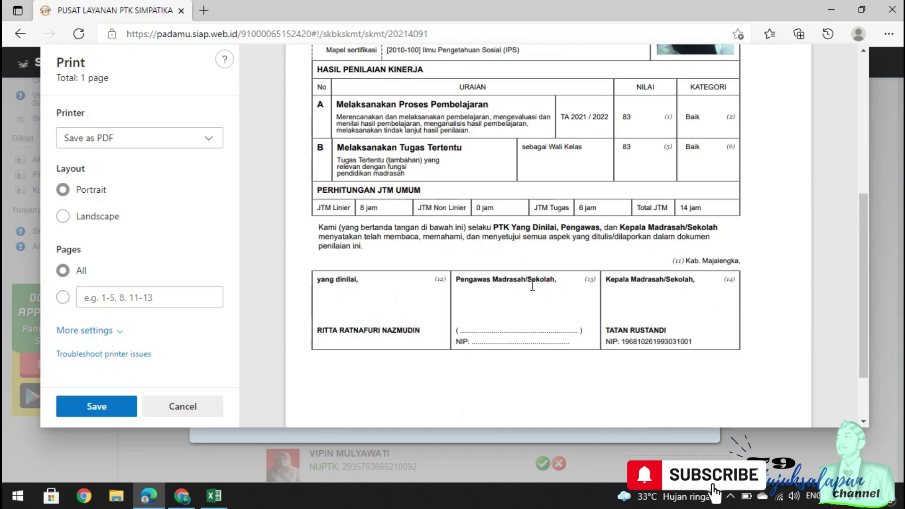
scroll(531, 286, "down", 1)
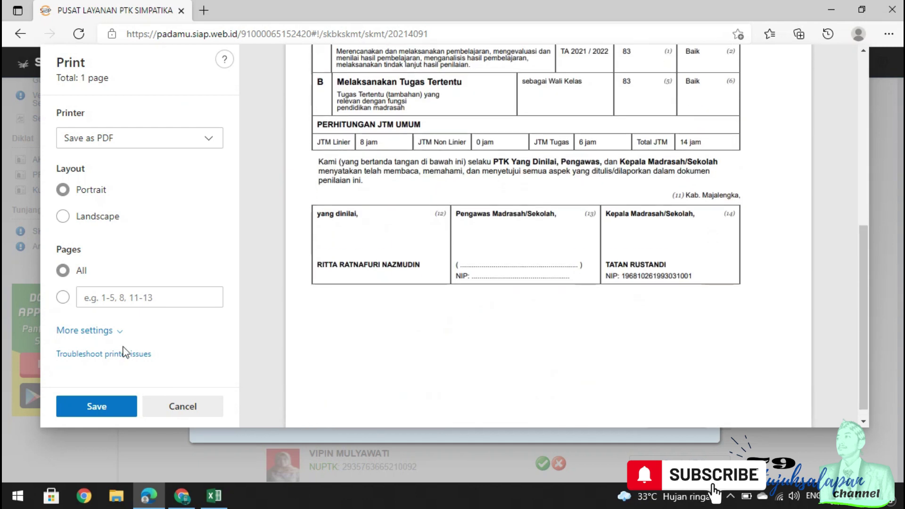
left_click(110, 411)
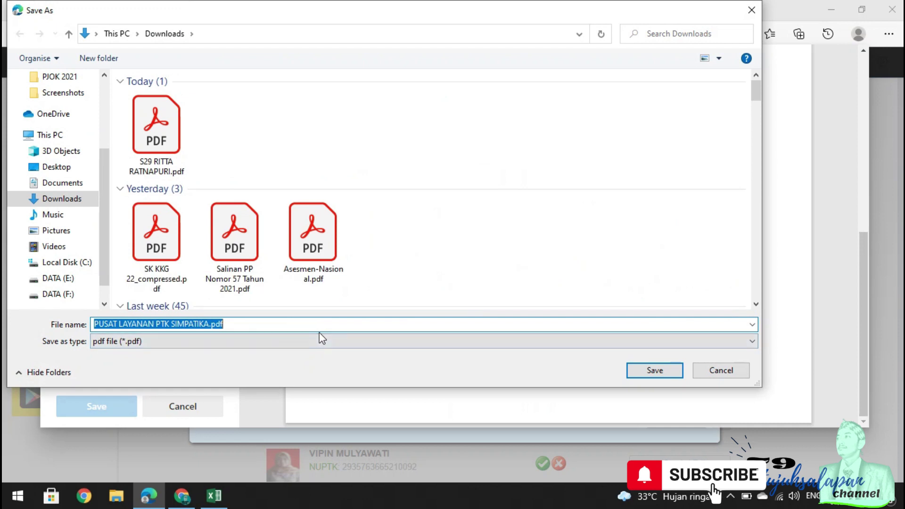
type("S29A")
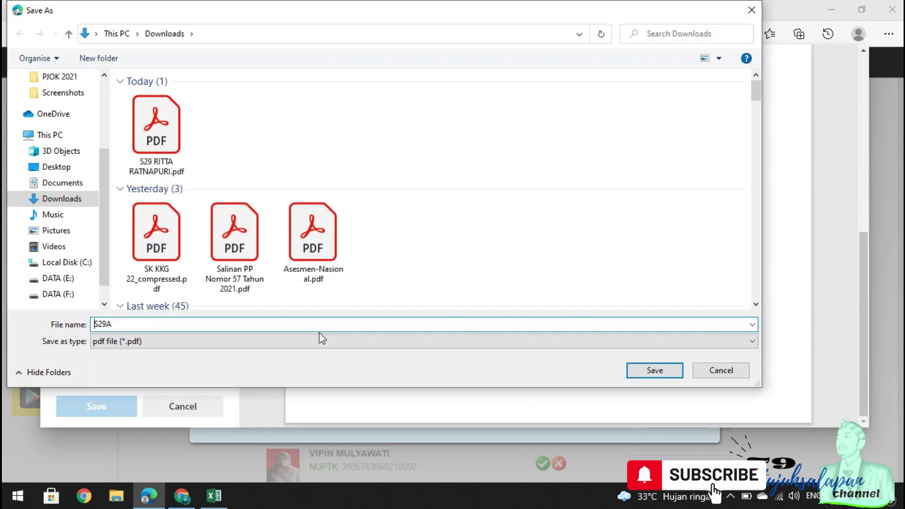
type("LAMPIRAN")
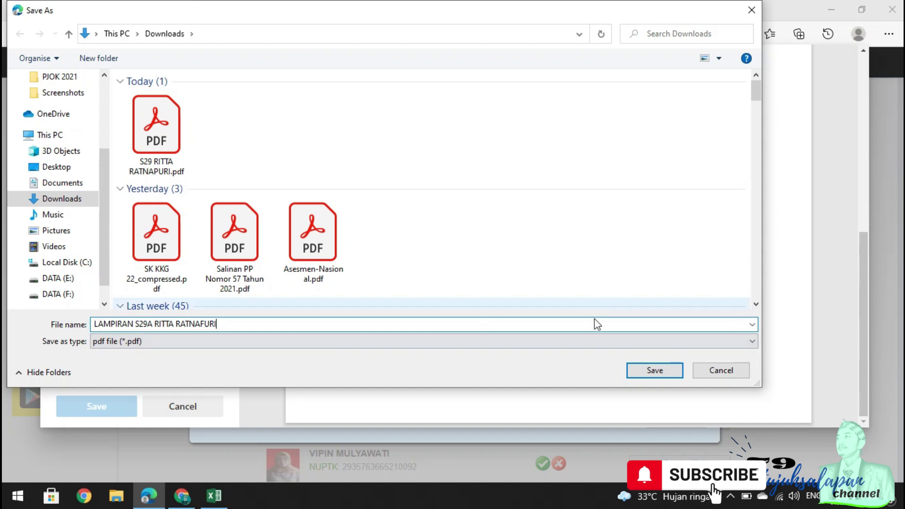
left_click(654, 370)
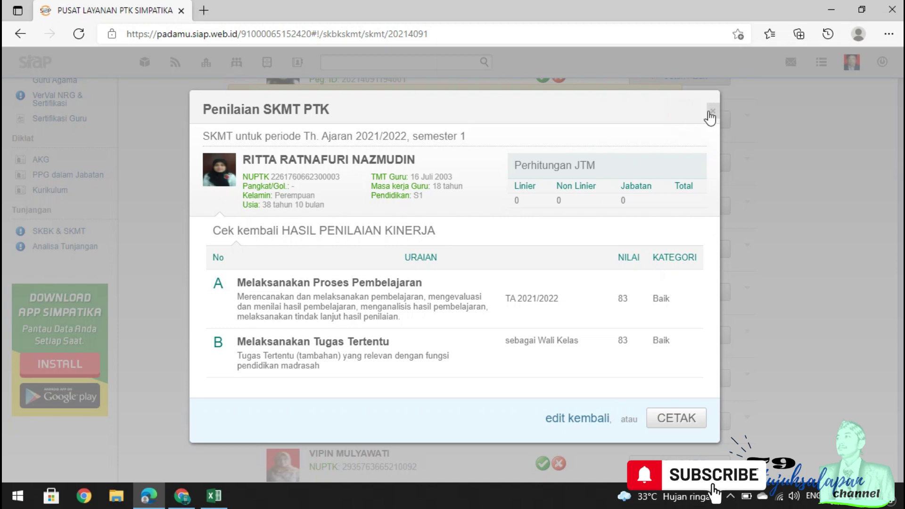
left_click(714, 111)
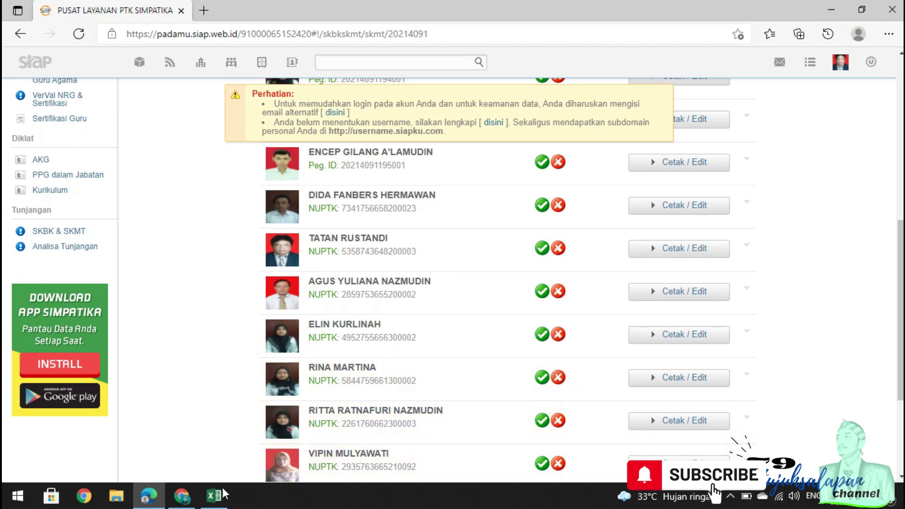
Return to the teacher's Chrome session and check MTSS NURUL HIKAM BANTARUJEG shows approved.
left_click(182, 496)
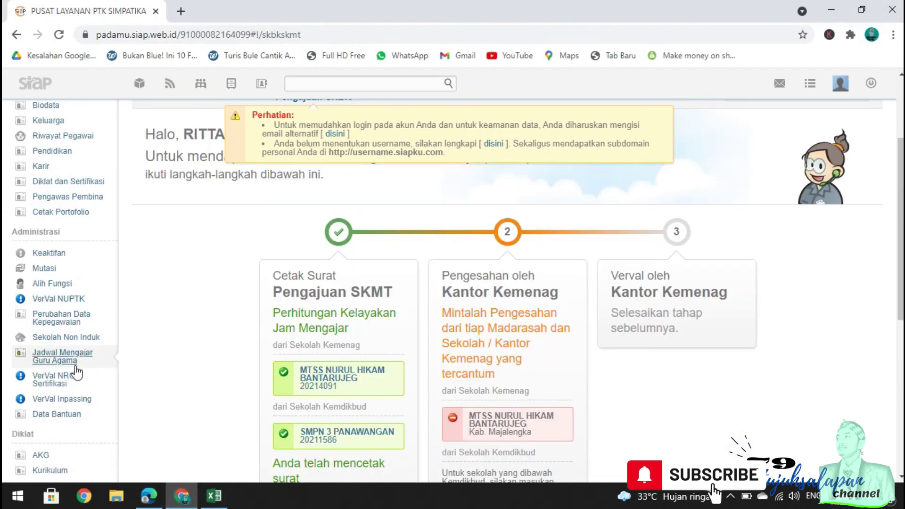
scroll(74, 393, "down", 3)
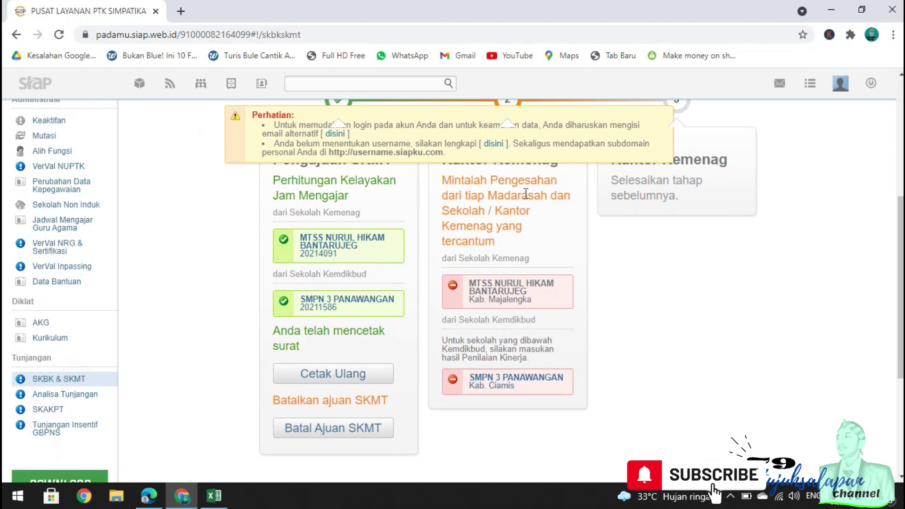
scroll(344, 348, "down", 3)
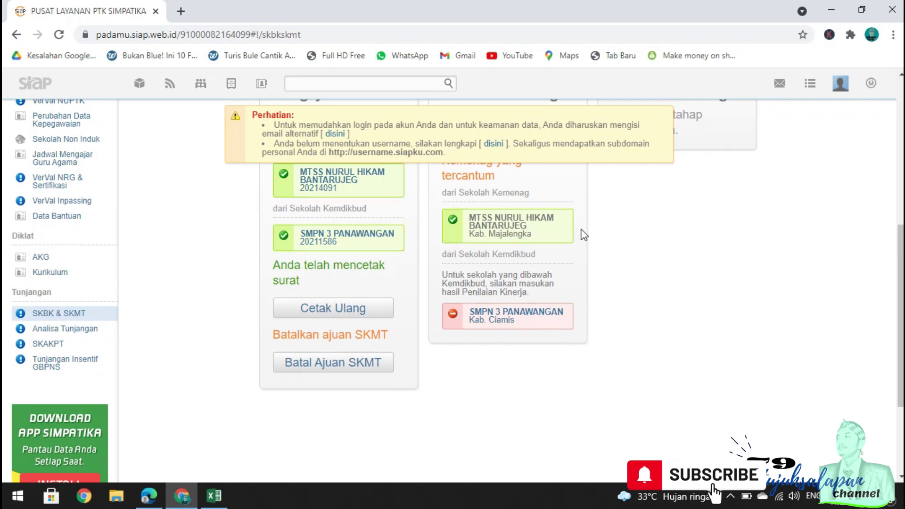
scroll(583, 234, "up", 3)
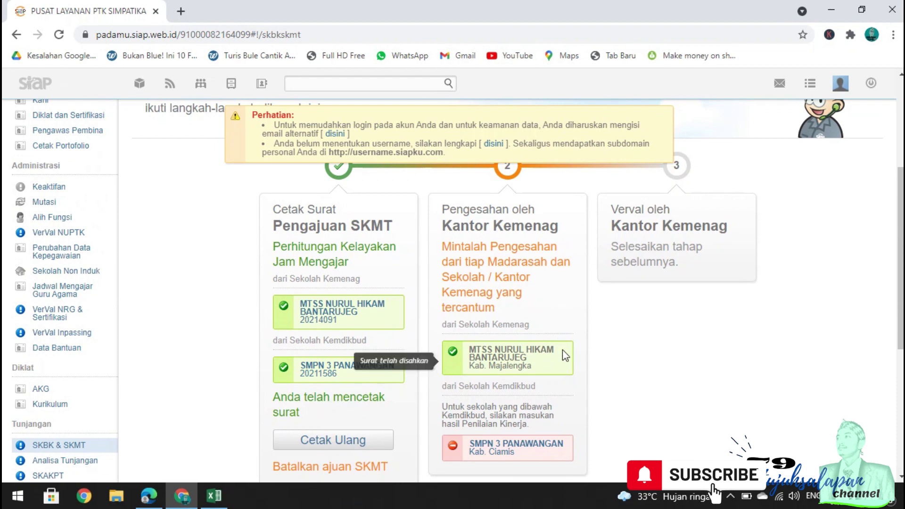
scroll(519, 373, "down", 2)
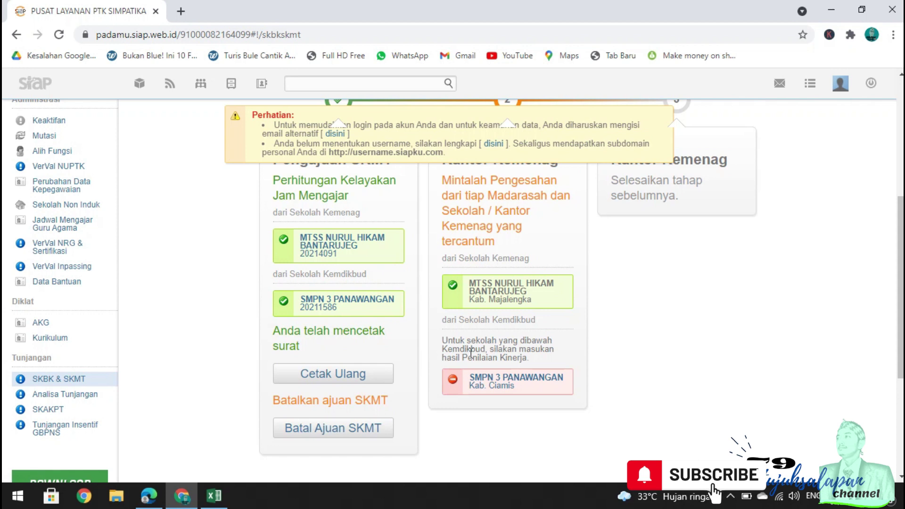
Score SMPN 3 PANAWANGAN teaching performance 83 (Baik), save it, and open the S29c recap print preview.
left_click(495, 380)
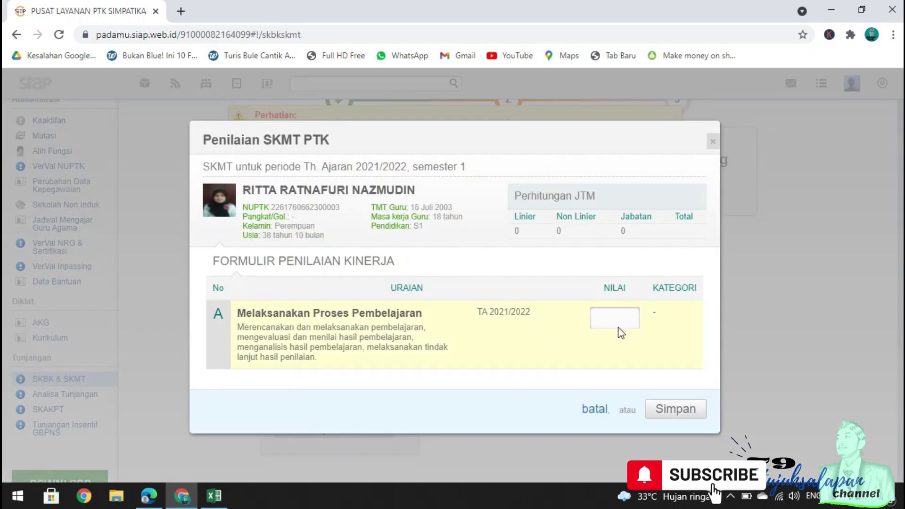
left_click(628, 313)
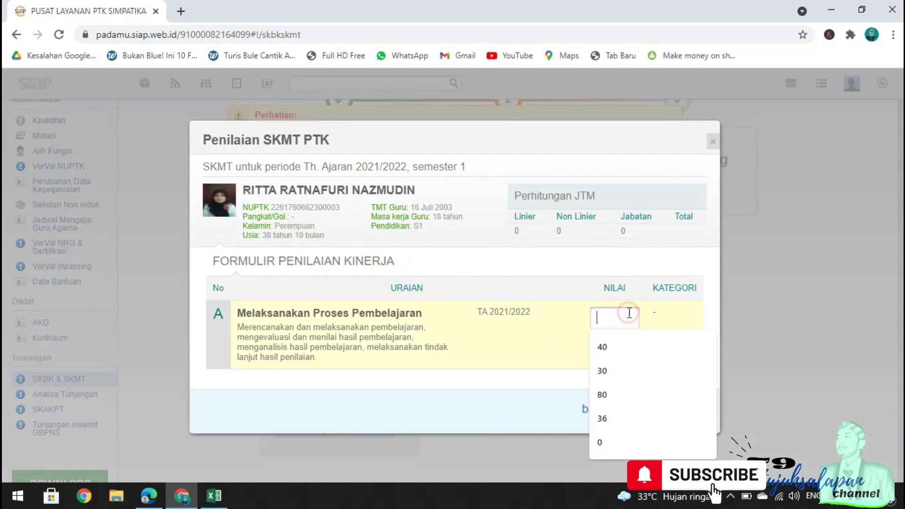
type("83")
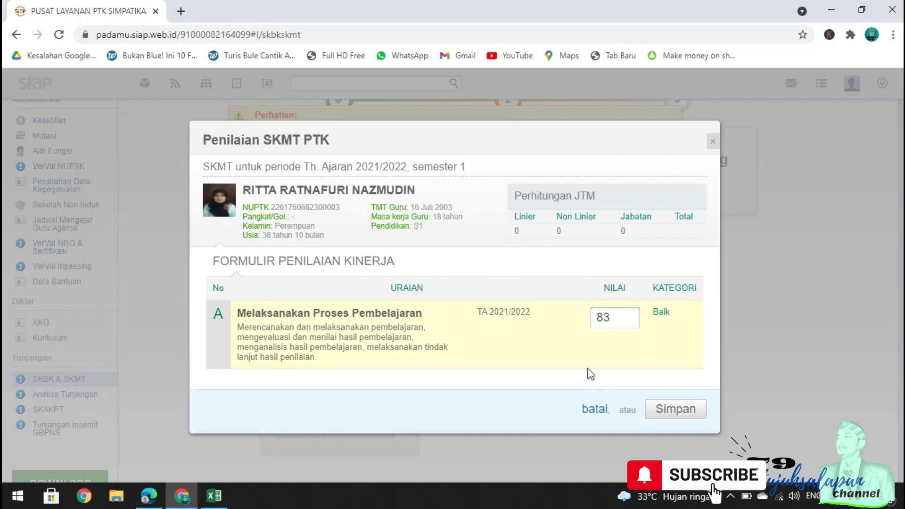
left_click(684, 413)
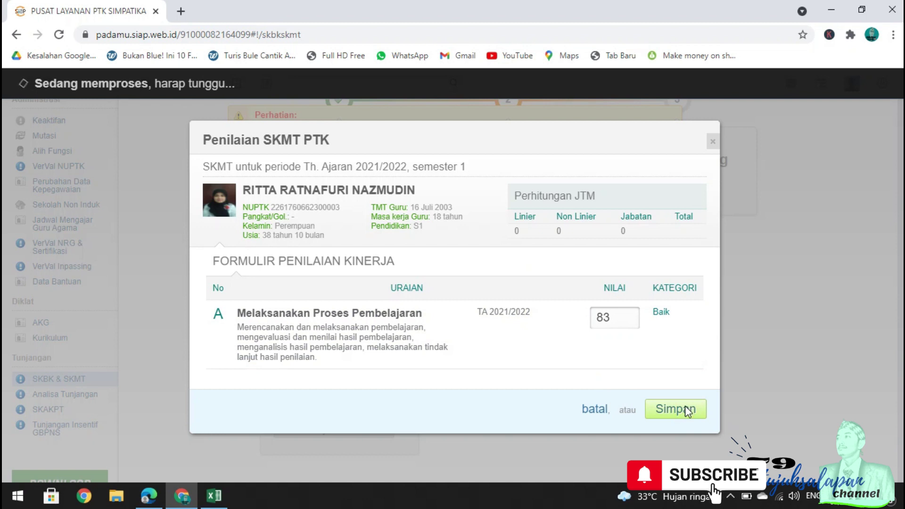
left_click(687, 410)
left_click(672, 429)
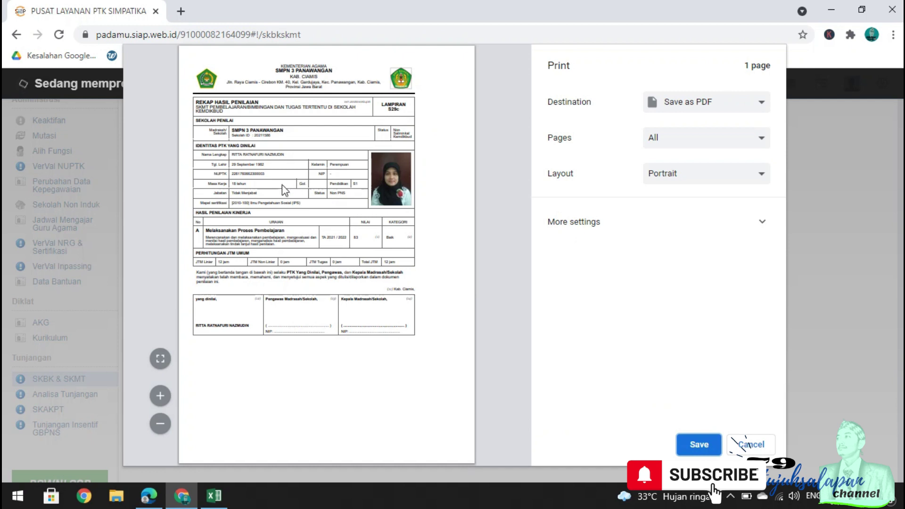
Save the S29c recap as a PDF named LAMPIRAN S29C plus the teacher's name, then close the review.
left_click(699, 444)
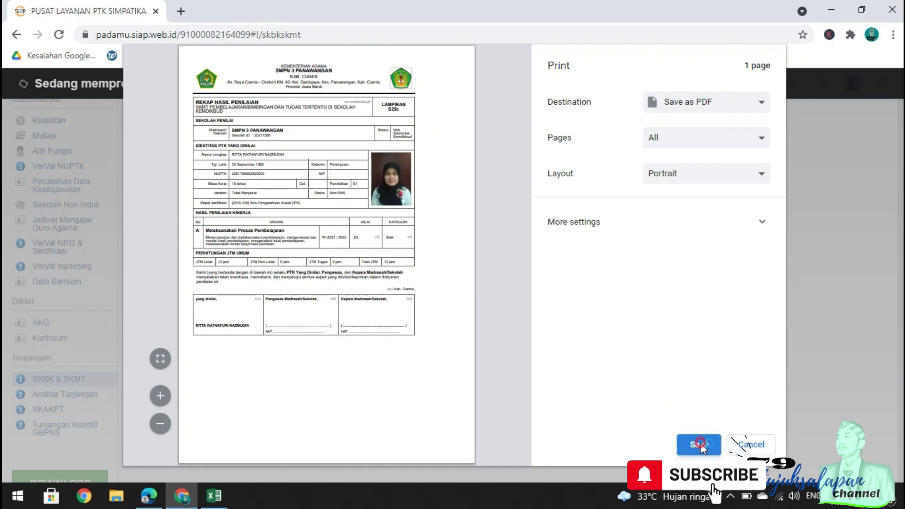
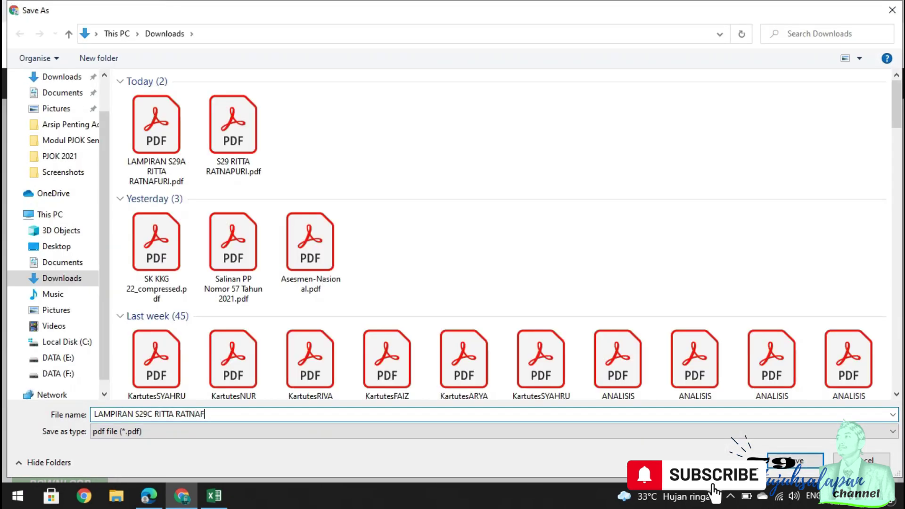
left_click(801, 460)
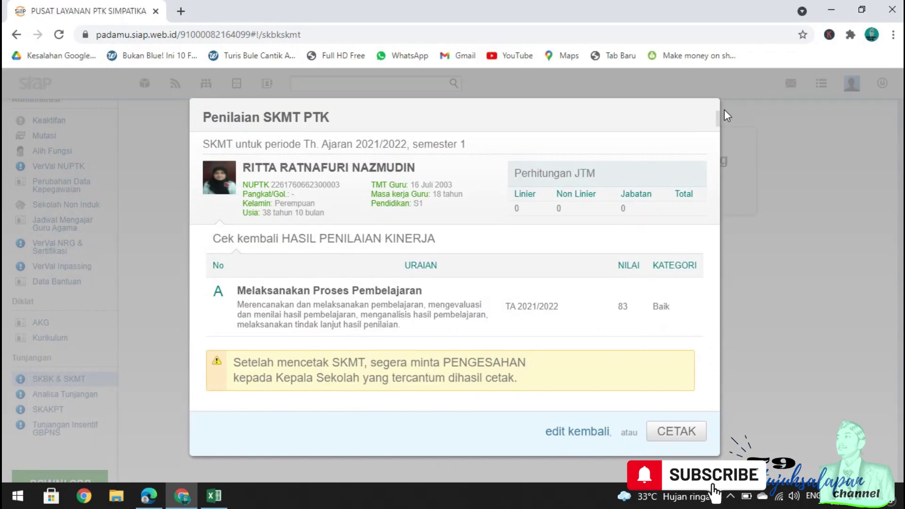
left_click(716, 117)
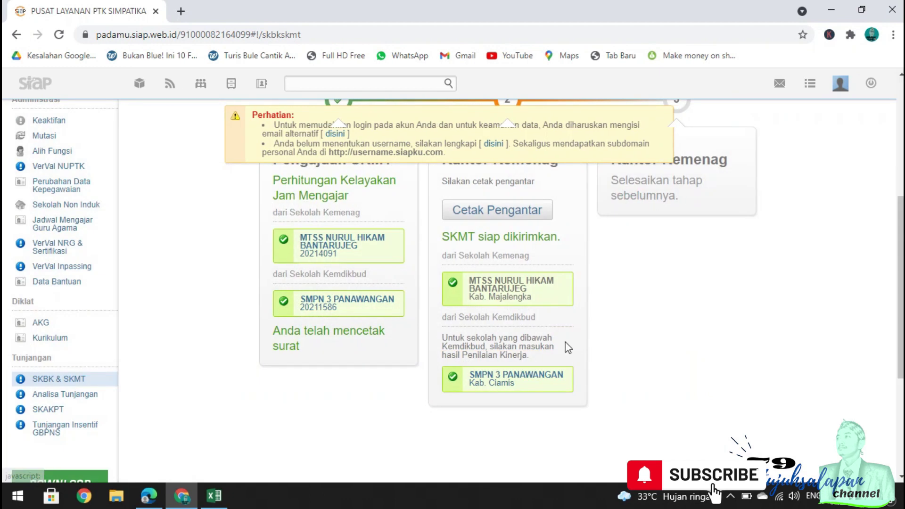
scroll(518, 330, "up", 2)
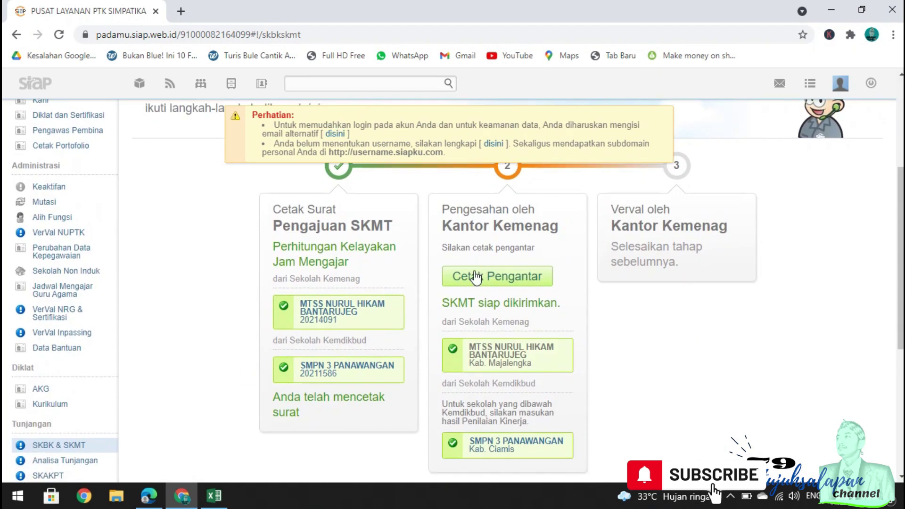
mouse_move(545, 364)
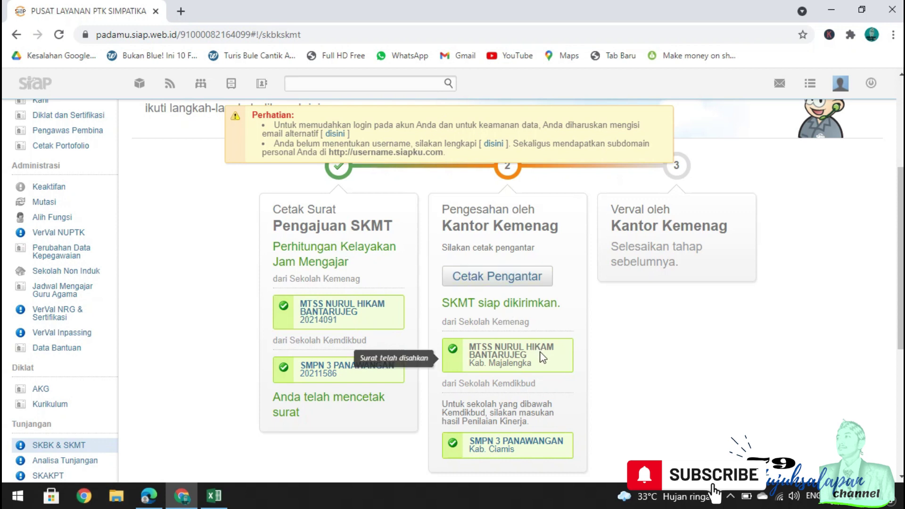
Generate the S29d SKBK cover letter and save it as a PDF named 'PENGANTAR S29D' in Downloads.
left_click(521, 281)
left_click(631, 417)
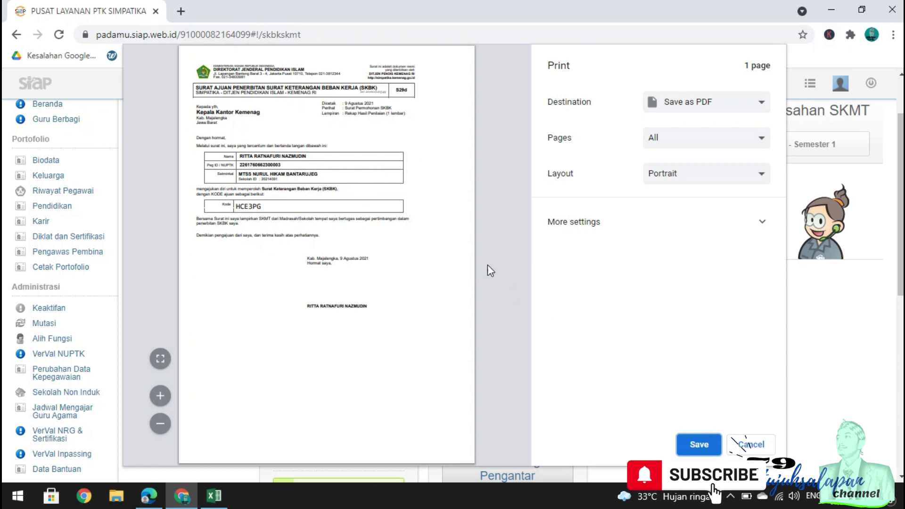
left_click(694, 446)
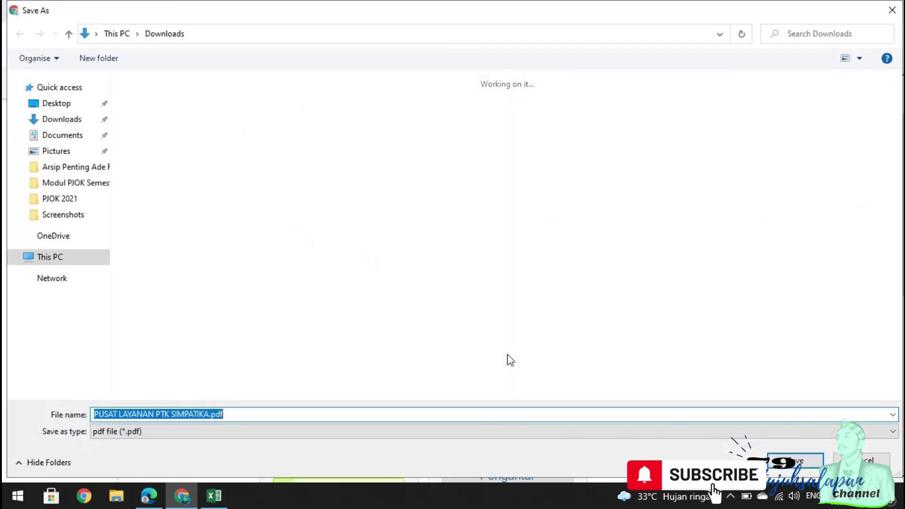
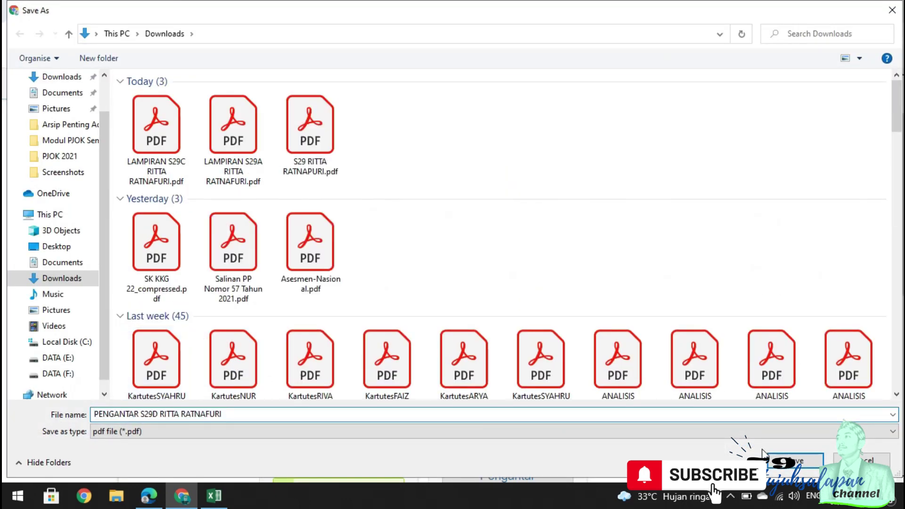